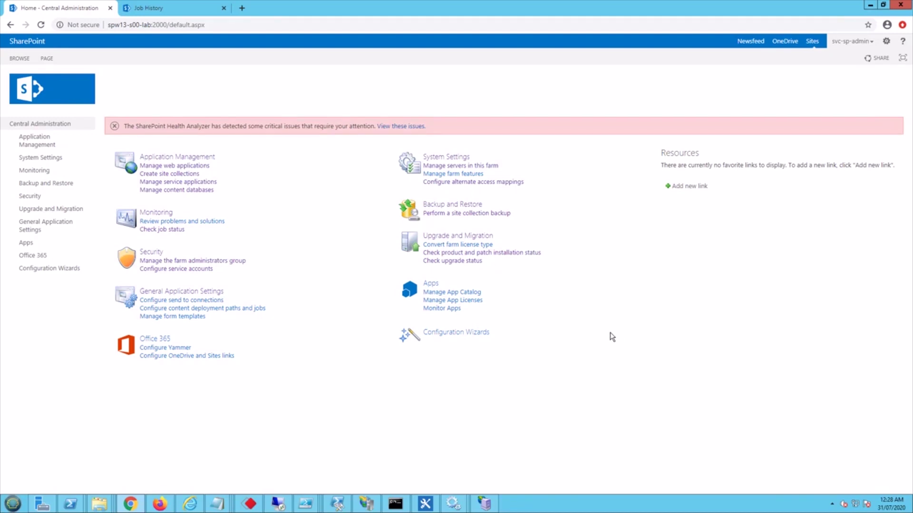
- Open the site collection backup form and copy the backup folder path from the PowerShell ISE script
click(446, 208)
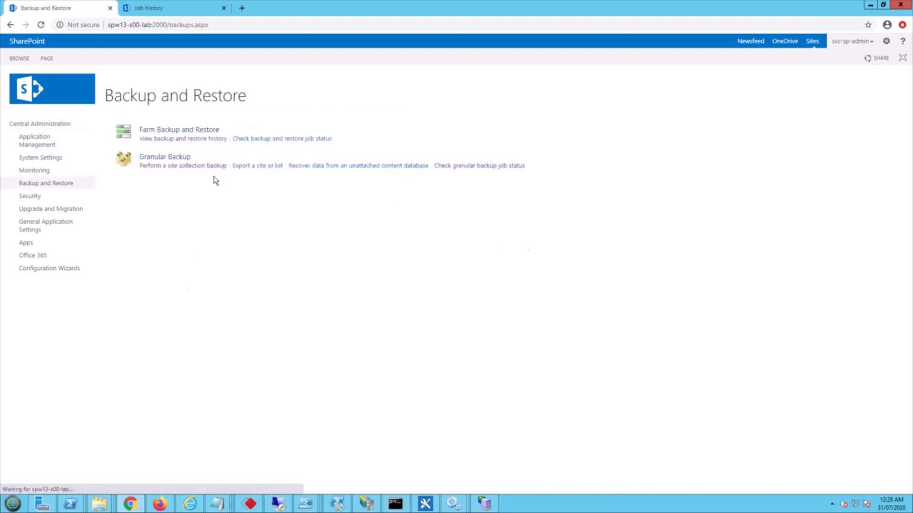
click(175, 168)
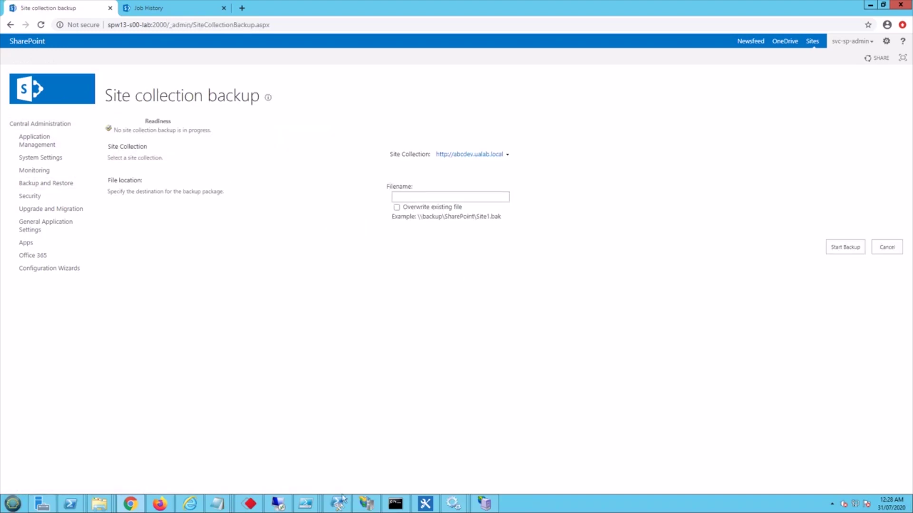
mouse_move(308, 506)
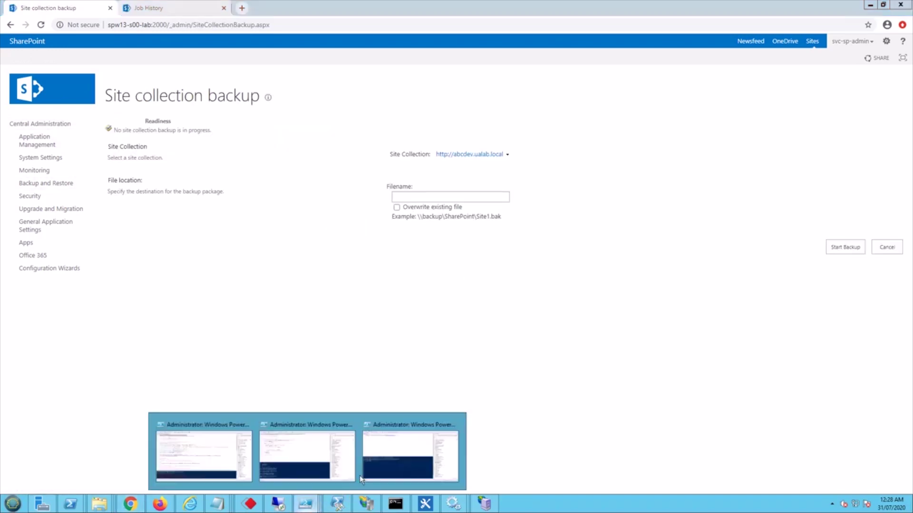
click(393, 401)
right_click(267, 56)
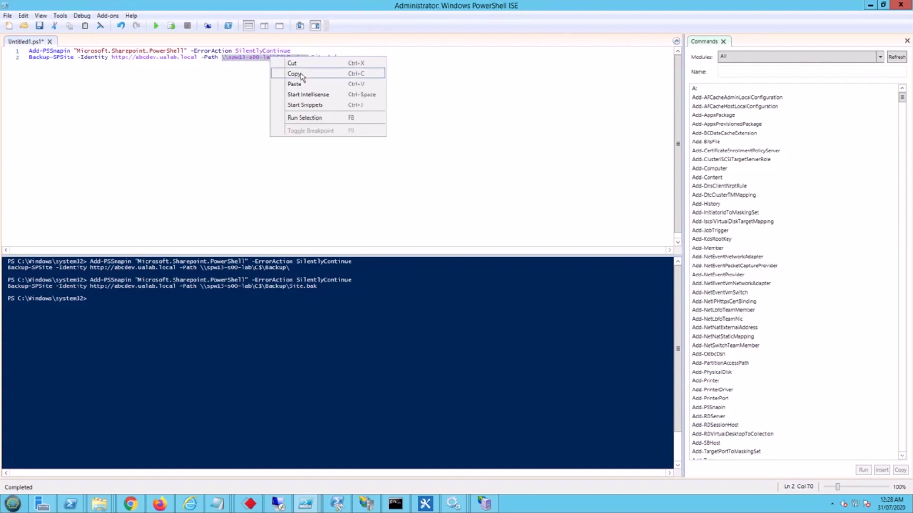
click(301, 73)
click(871, 4)
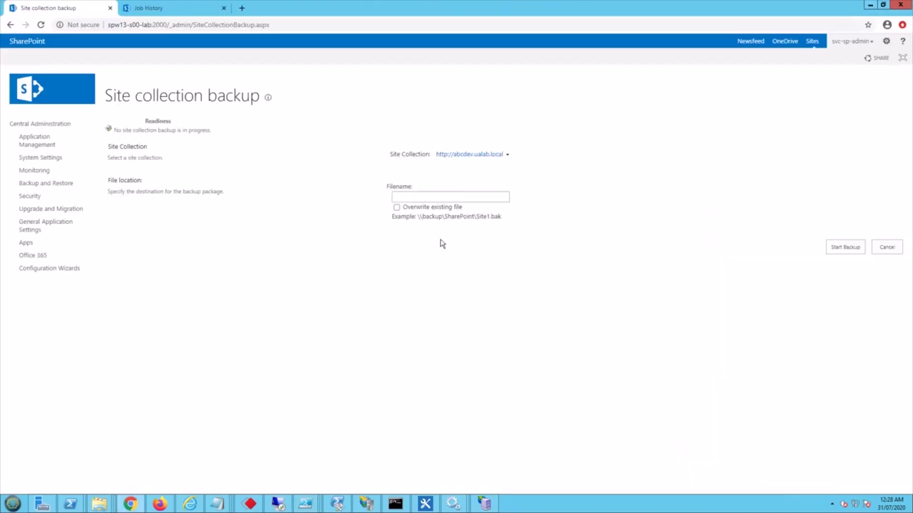
- Set the backup file to \\spw13-s00-lab\Backup\Site1.bak with overwrite enabled and start the backup
click(419, 197)
key(ctrl+v)
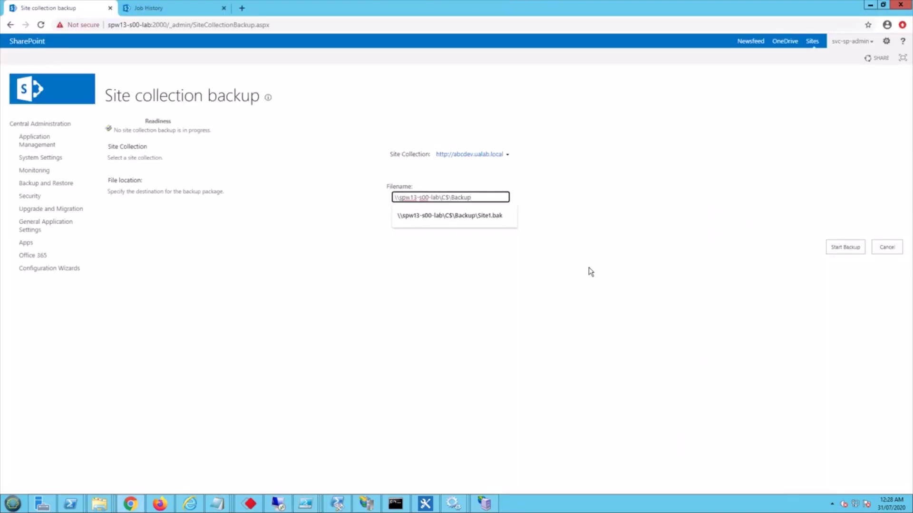
key(Left)
key(Left)
key(Left)
key(BackSpace)
key(BackSpace)
key(BackSpace)
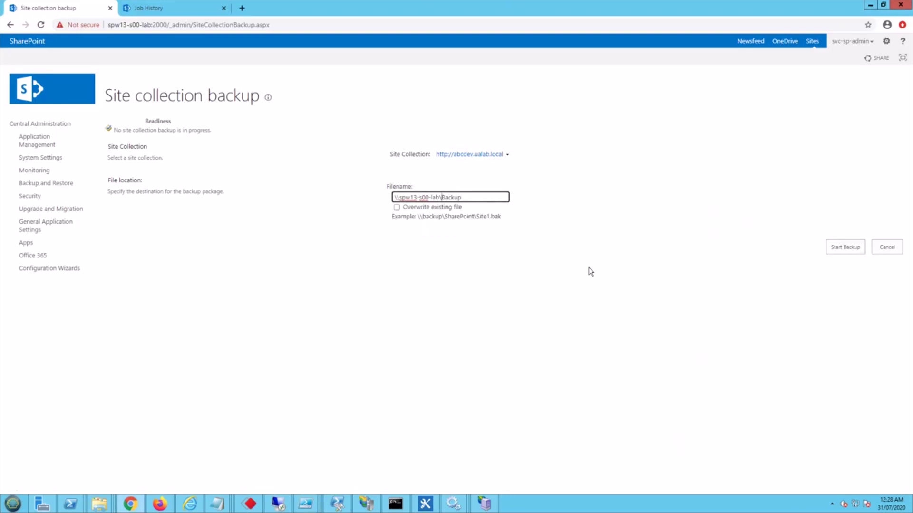
key(End)
text(\Site)
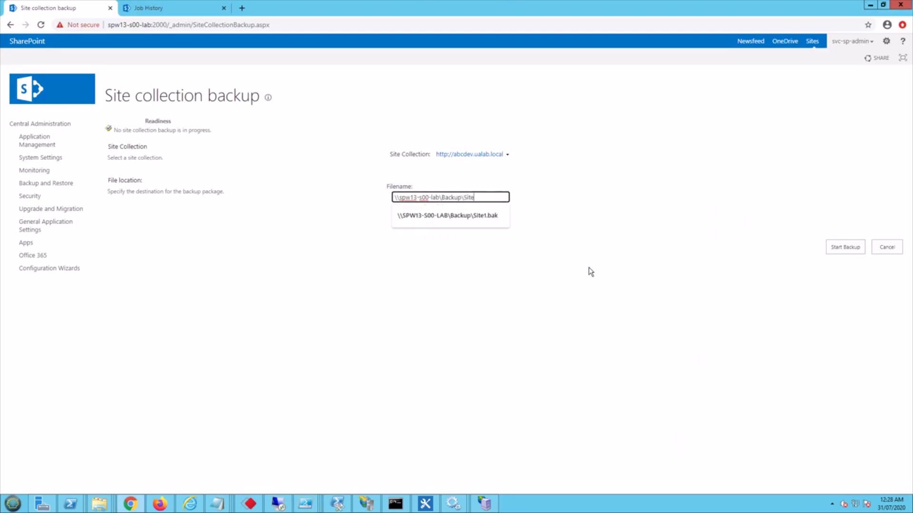
text(1.ba)
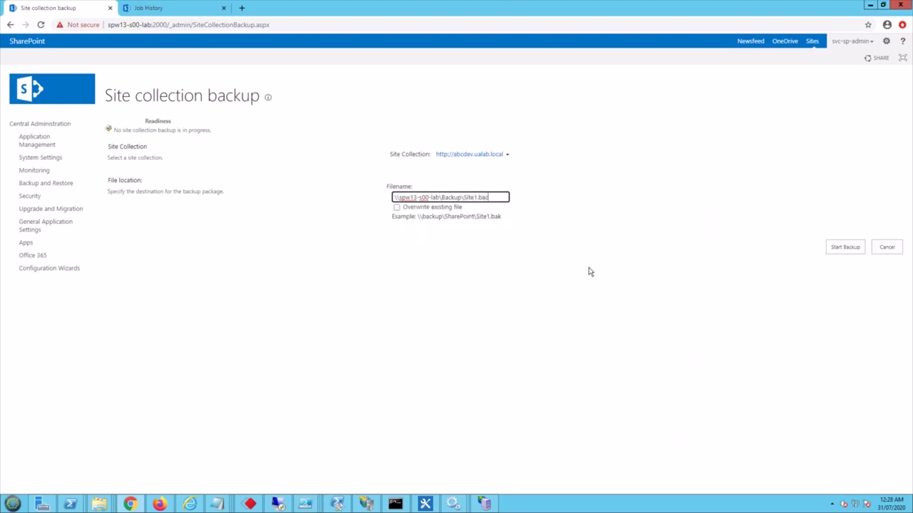
text(k)
click(589, 267)
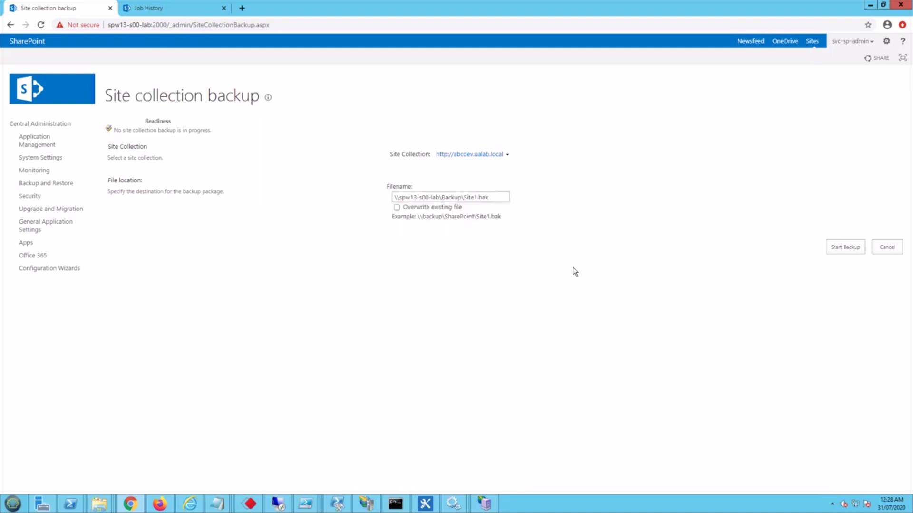
click(396, 208)
click(844, 247)
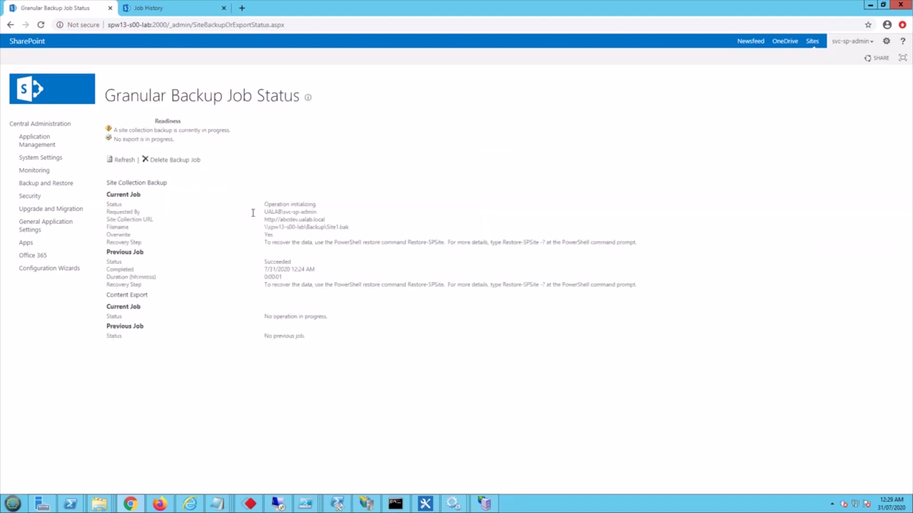
- Refresh the Granular Backup Job Status page until the Site1.bak backup job shows Succeeded
drag(120, 129, 226, 132)
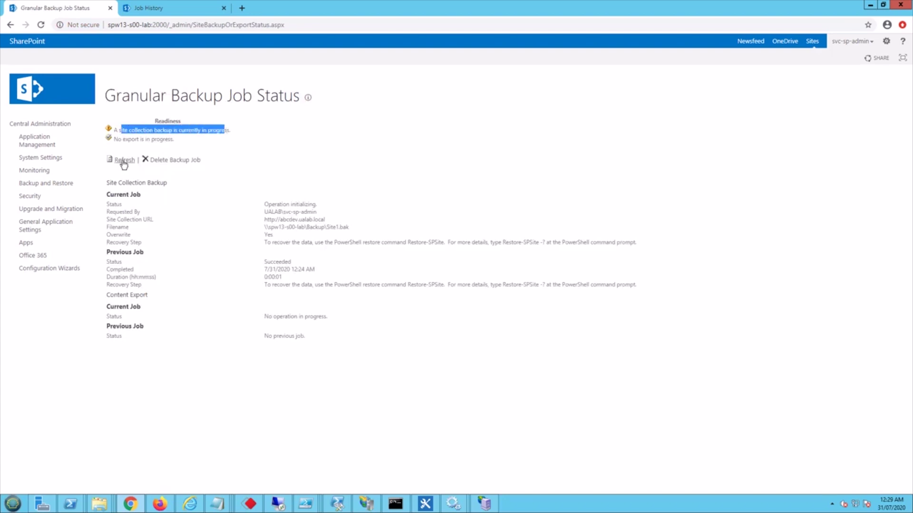
drag(268, 205, 296, 232)
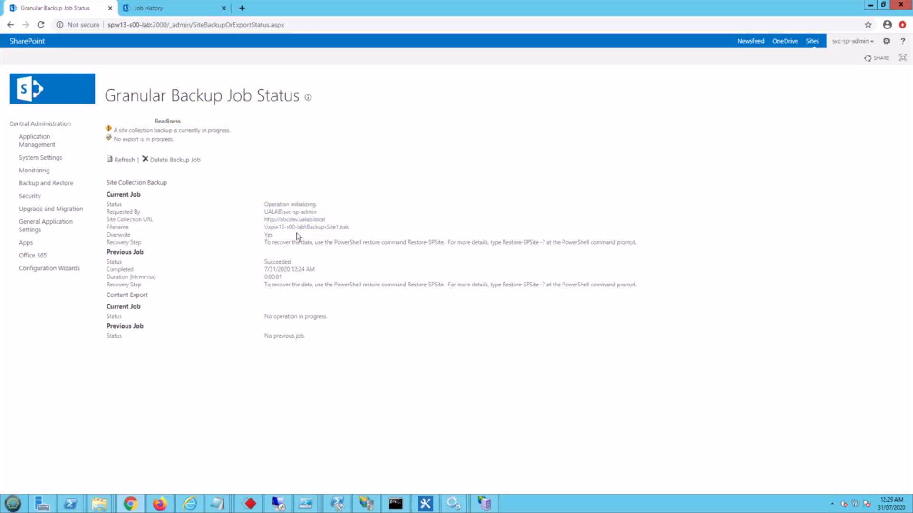
click(403, 301)
drag(267, 267, 313, 281)
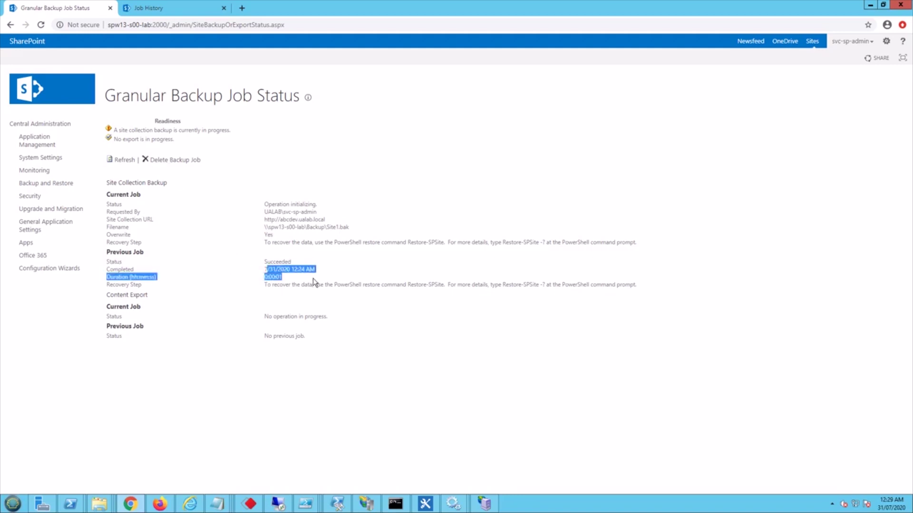
click(293, 272)
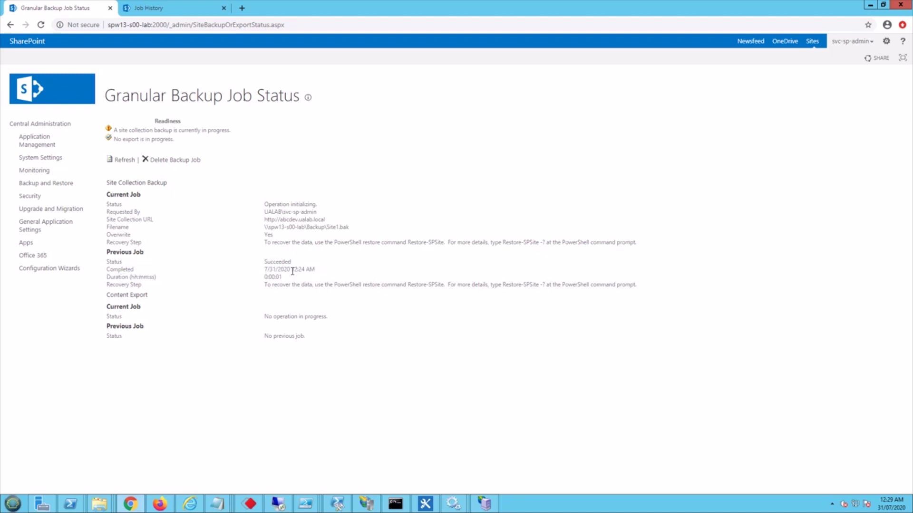
click(122, 161)
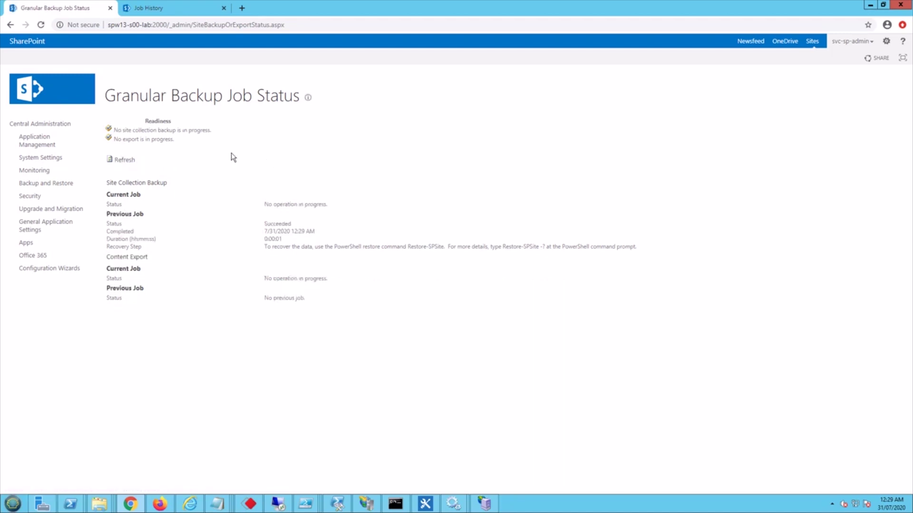
double_click(267, 225)
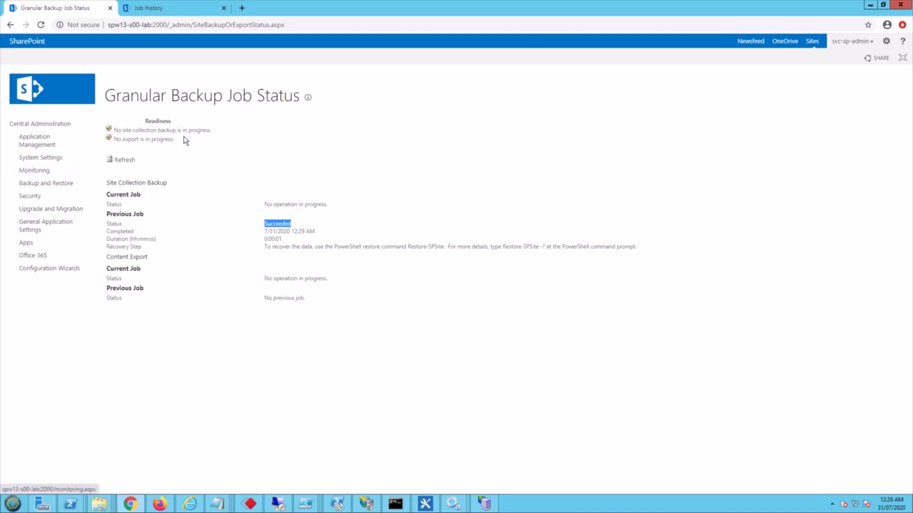
click(159, 8)
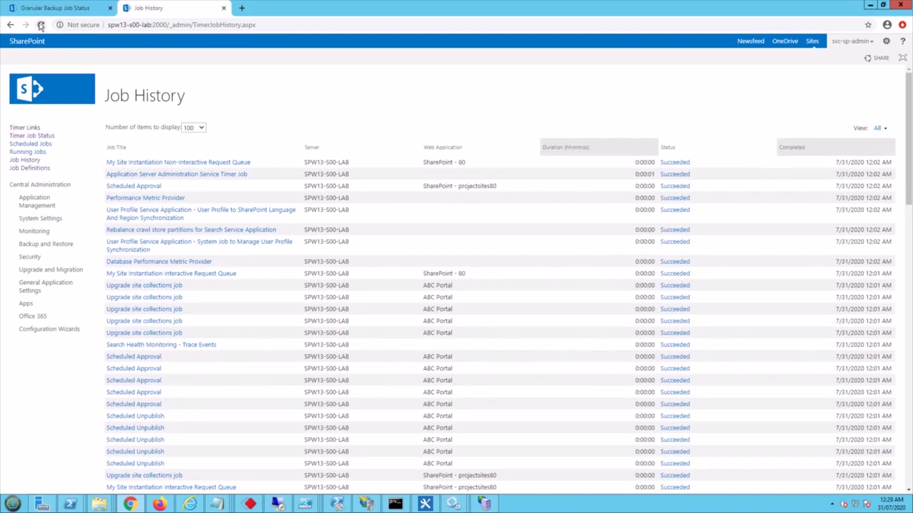
- Reload Job History and search 'site collection ba' to find the Succeeded Site Collection Backup job
click(41, 25)
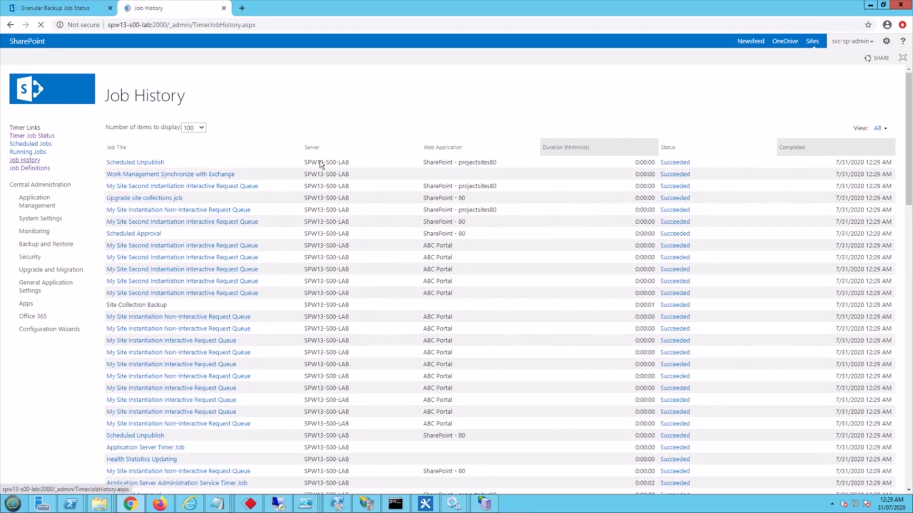
key(ctrl+f)
text(site)
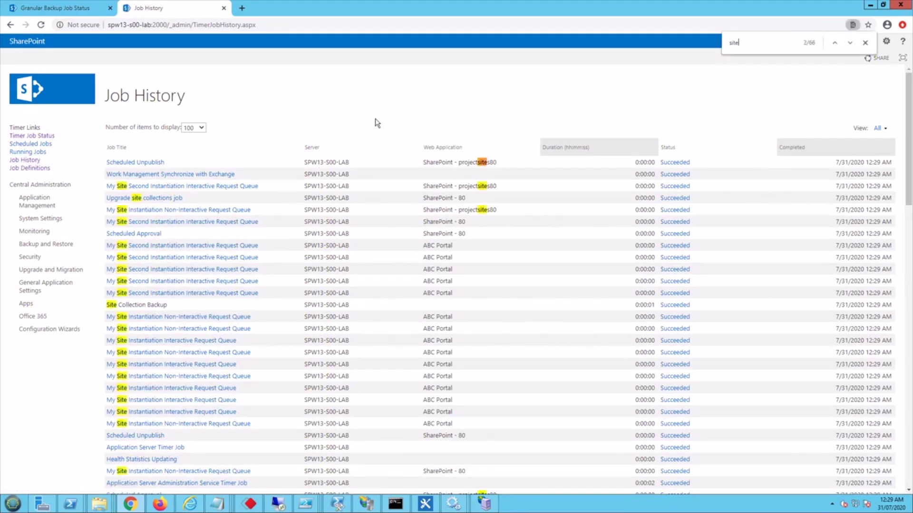
text( collec)
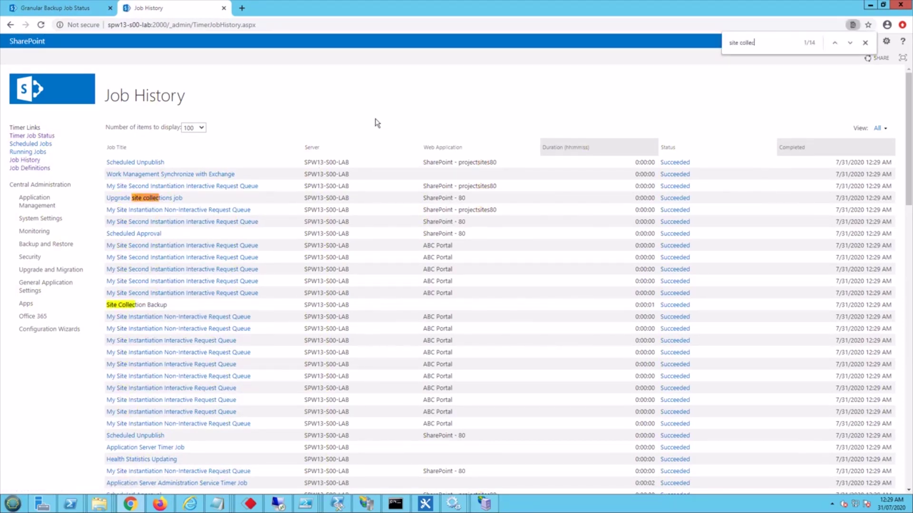
text(tion ba)
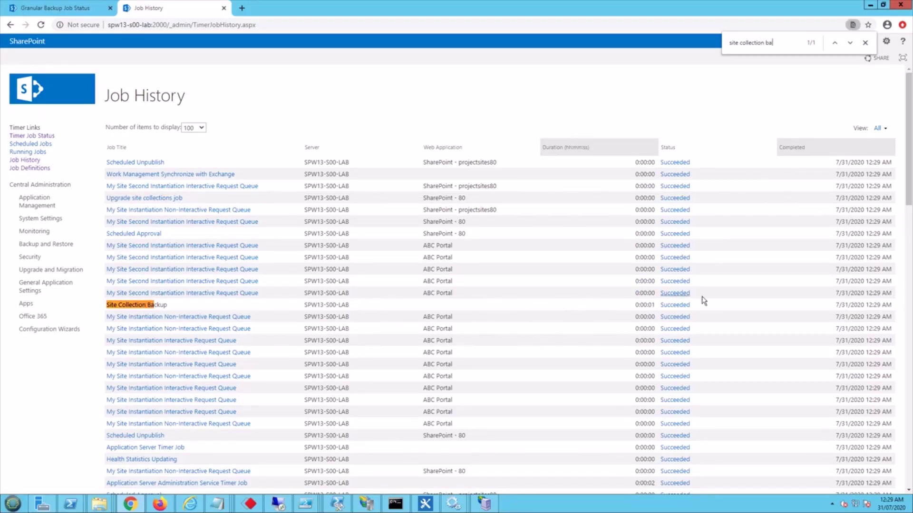
drag(702, 302, 107, 302)
click(547, 311)
- Edit the Backup-SPSite -Path value to \\spw13-s00-lab\Backup\Site2.bak in PowerShell ISE
mouse_move(304, 508)
click(378, 466)
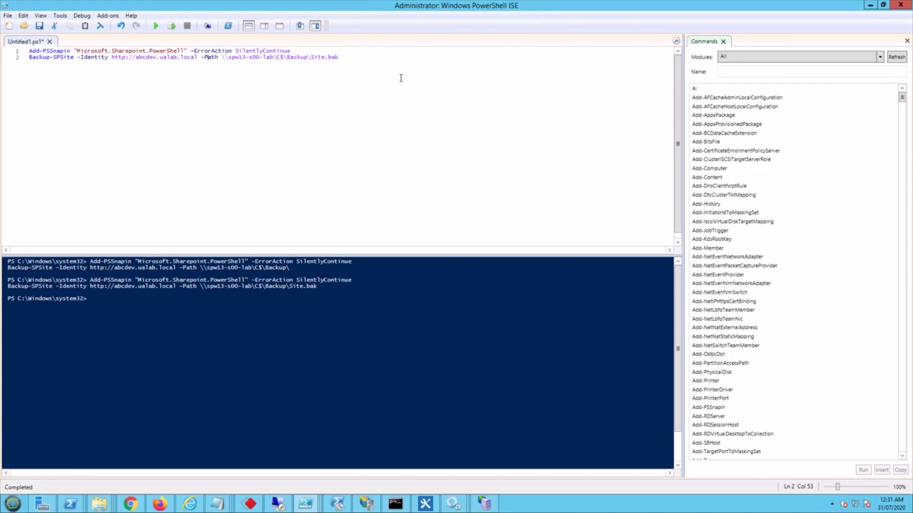
key(Up)
key(End)
key(shift+Home)
click(185, 97)
drag(298, 50, 29, 51)
click(193, 81)
drag(112, 57, 198, 58)
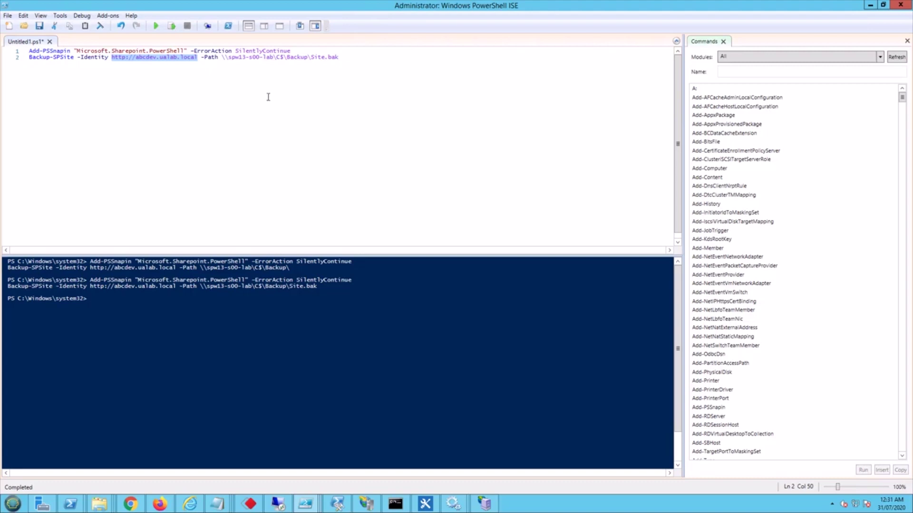
click(283, 51)
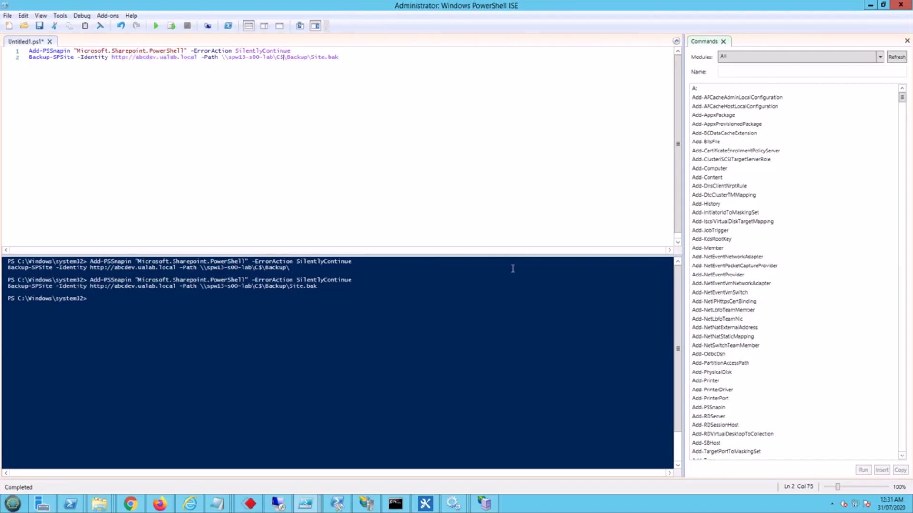
key(BackSpace)
key(BackSpace)
key(BackSpace)
key(Right)
key(Right)
key(Right)
key(Right)
key(Right)
key(Right)
key(Right)
key(Right)
key(Right)
key(Right)
key(Right)
key(Right)
text(2)
- Clear the SharePoint Management Shell screen with cls and move its window aside
click(337, 504)
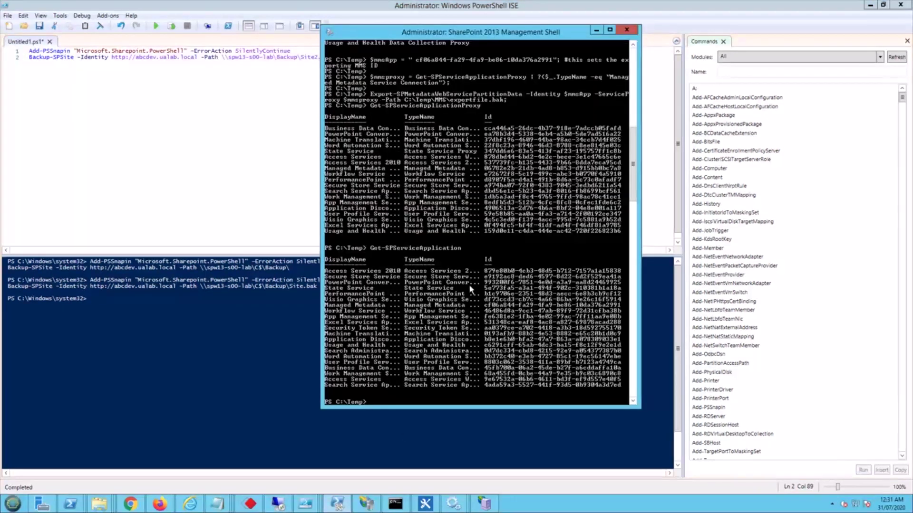
scroll(480, 297, down, 6)
text(cls)
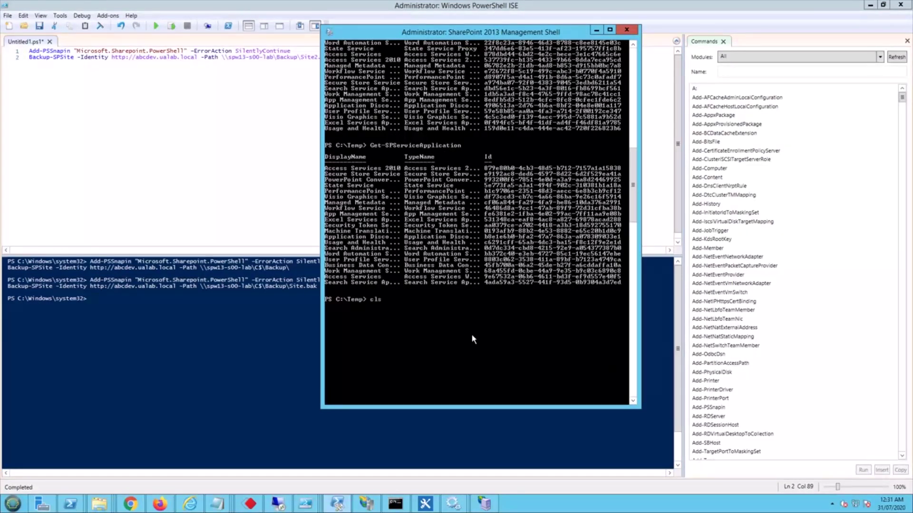
key(Return)
drag(502, 33, 543, 53)
- Clear the ISE console with cls and run the Site2.bak backup script
click(174, 78)
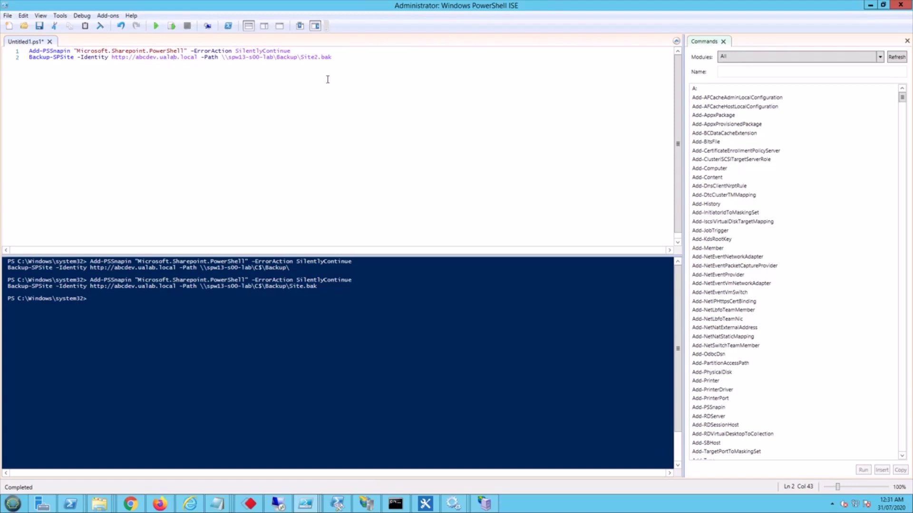
drag(294, 51, 224, 51)
drag(90, 51, 17, 45)
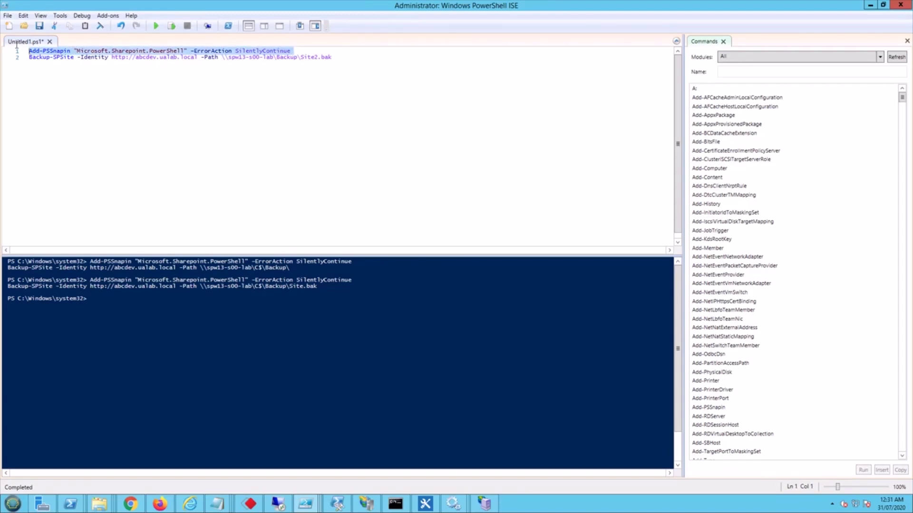
click(231, 105)
click(186, 320)
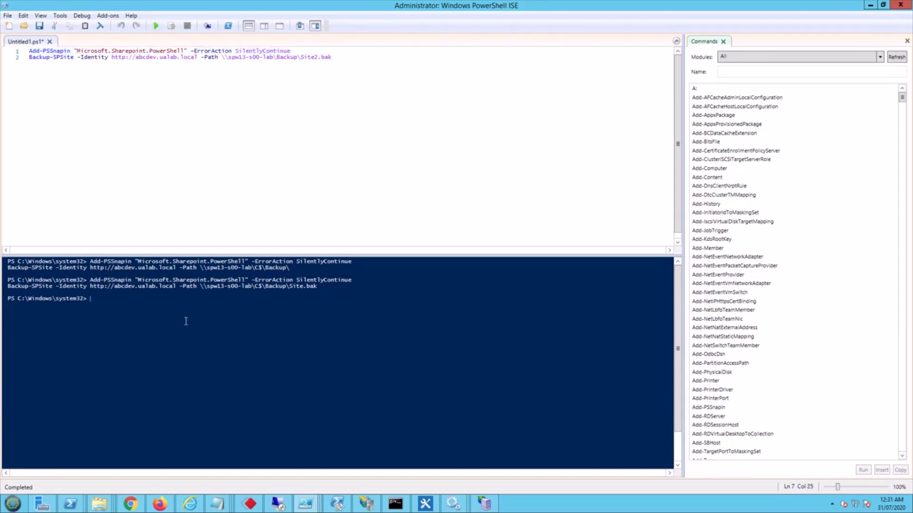
text(cls)
key(Return)
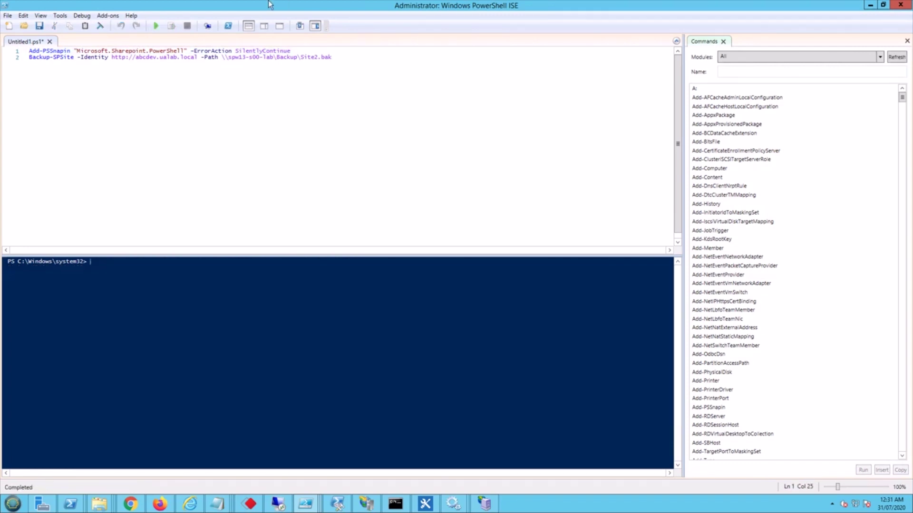
click(155, 26)
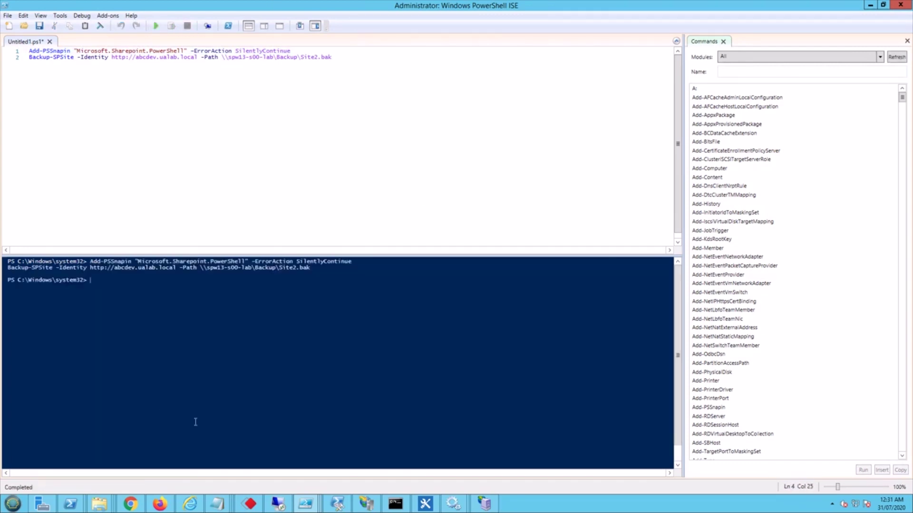
- Open the Backup folder window and select Site2.bak to check its size and date
mouse_move(99, 509)
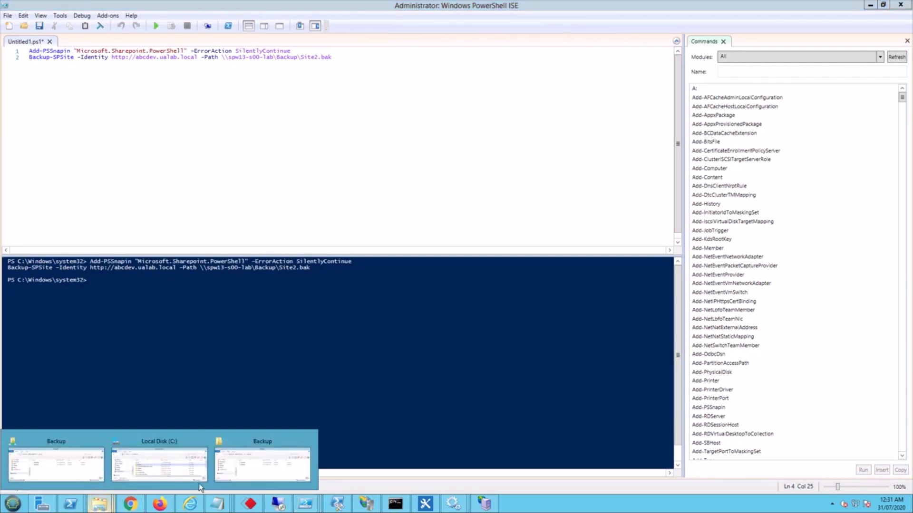
click(266, 468)
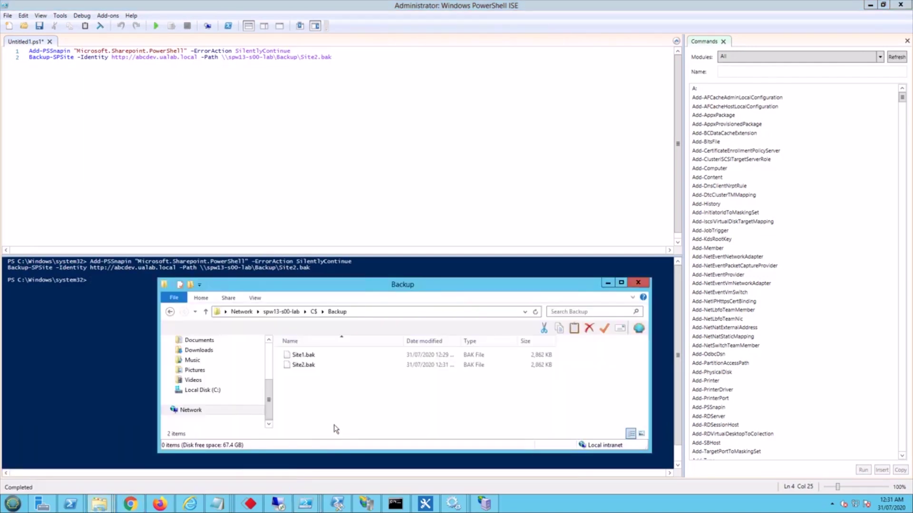
click(317, 366)
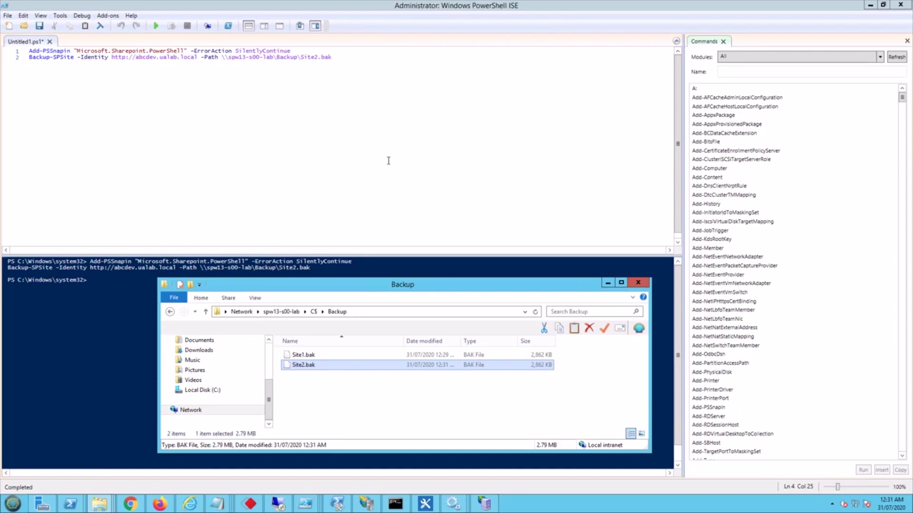